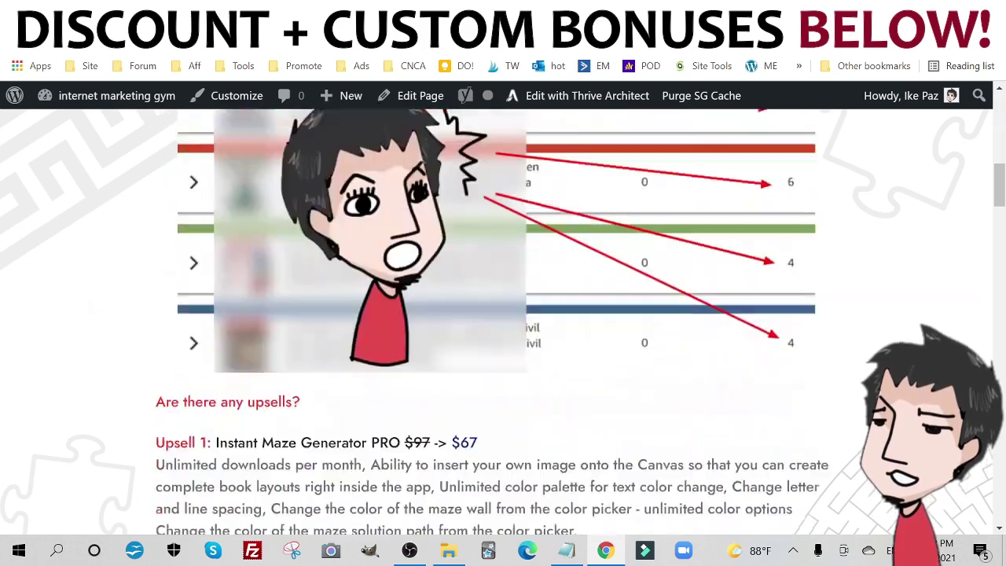
Scroll back and forth through the WordPress bonuses page
scroll(502, 322, down, 5)
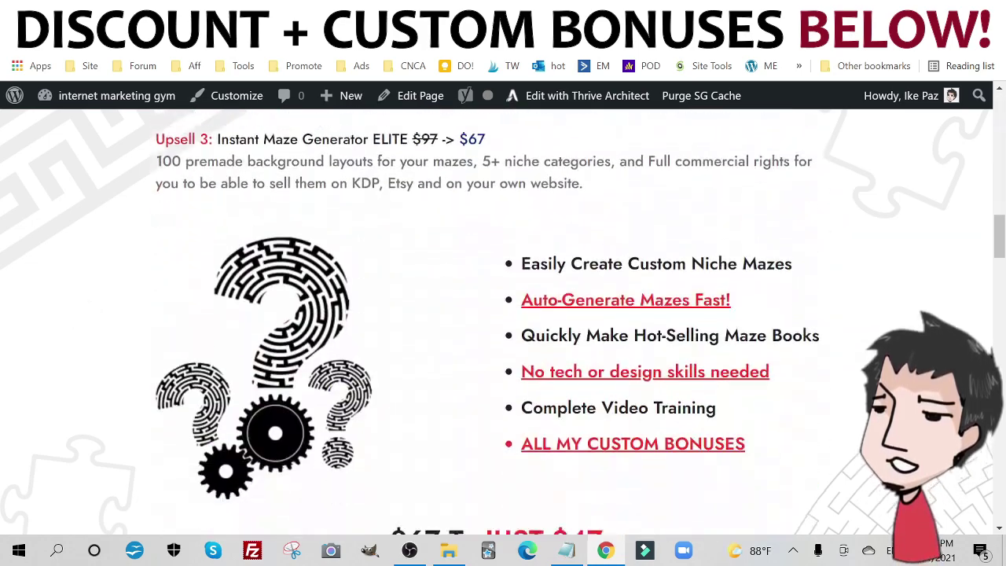
scroll(503, 322, down, 10)
scroll(502, 322, up, 2)
scroll(502, 323, up, 5)
scroll(503, 322, up, 3)
scroll(502, 322, up, 2)
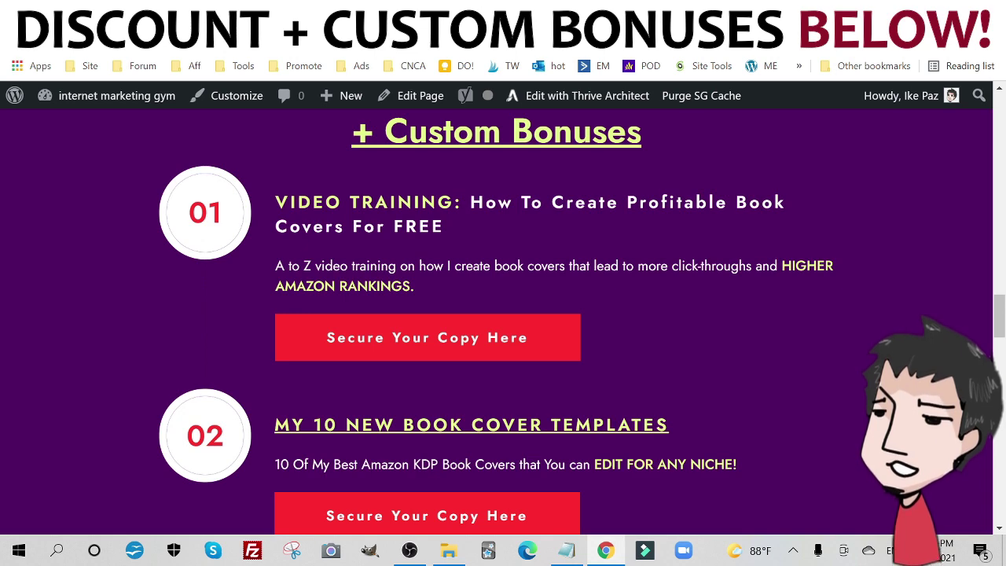
scroll(503, 322, down, 3)
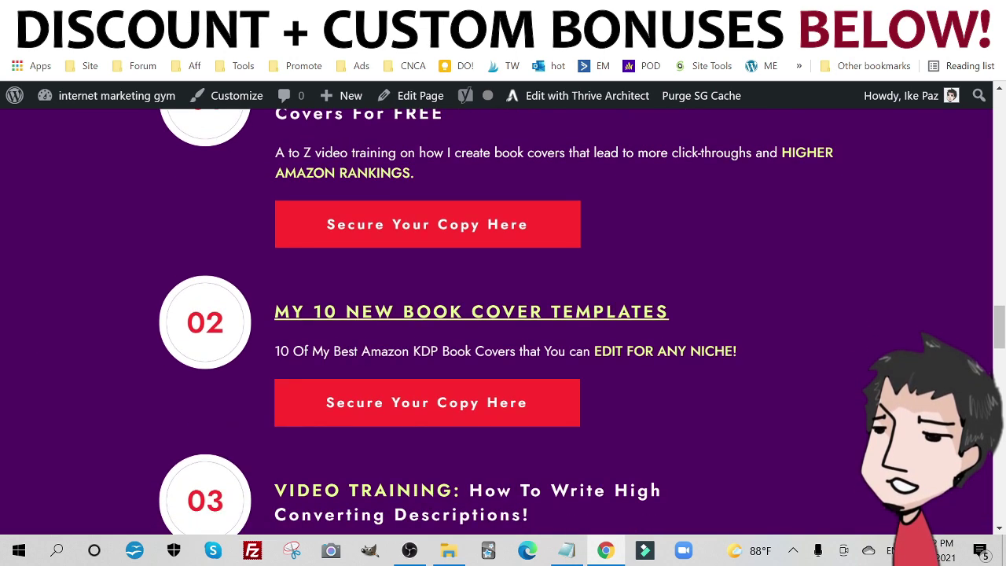
scroll(503, 323, up, 2)
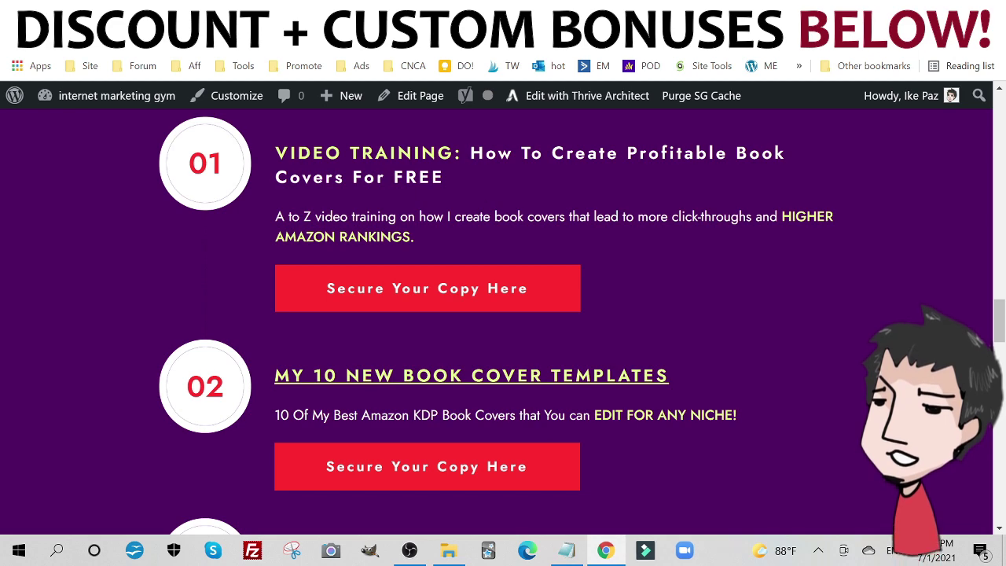
Highlight the VIDEO TRAINING and book cover templates headings, then scroll through bonuses 03–05
drag(297, 153, 454, 153)
scroll(527, 198, down, 2)
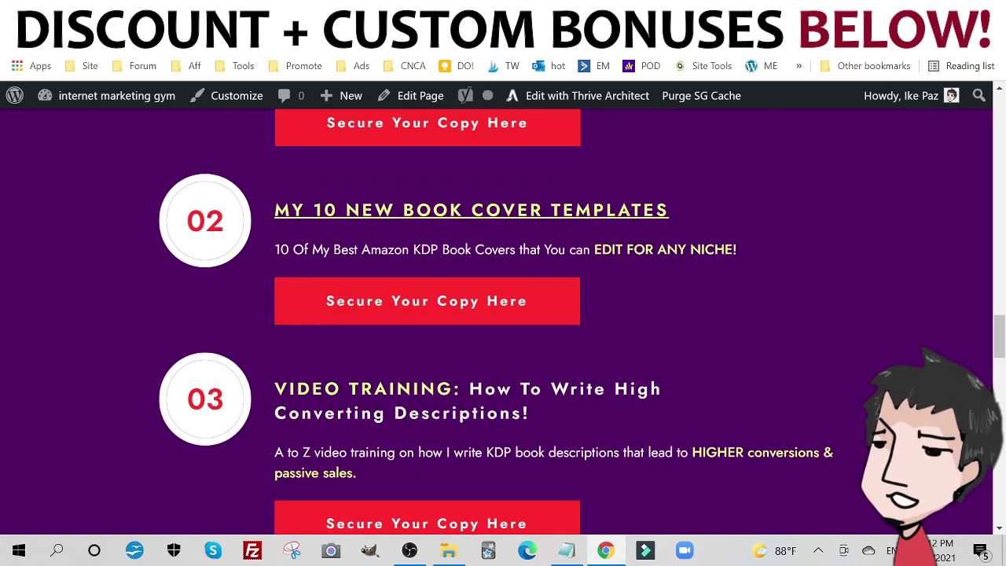
drag(337, 210, 617, 210)
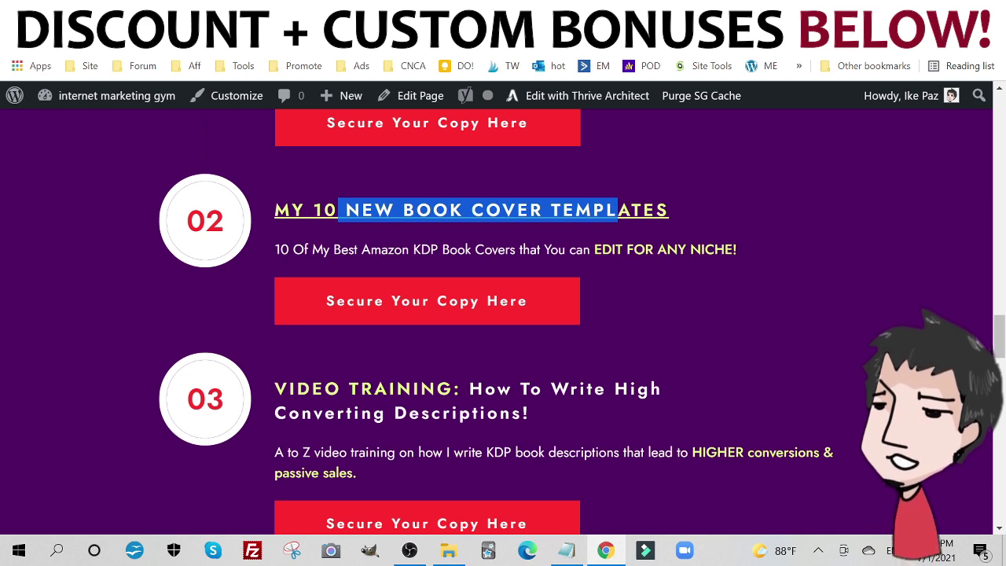
scroll(503, 322, down, 1)
scroll(503, 322, down, 1)
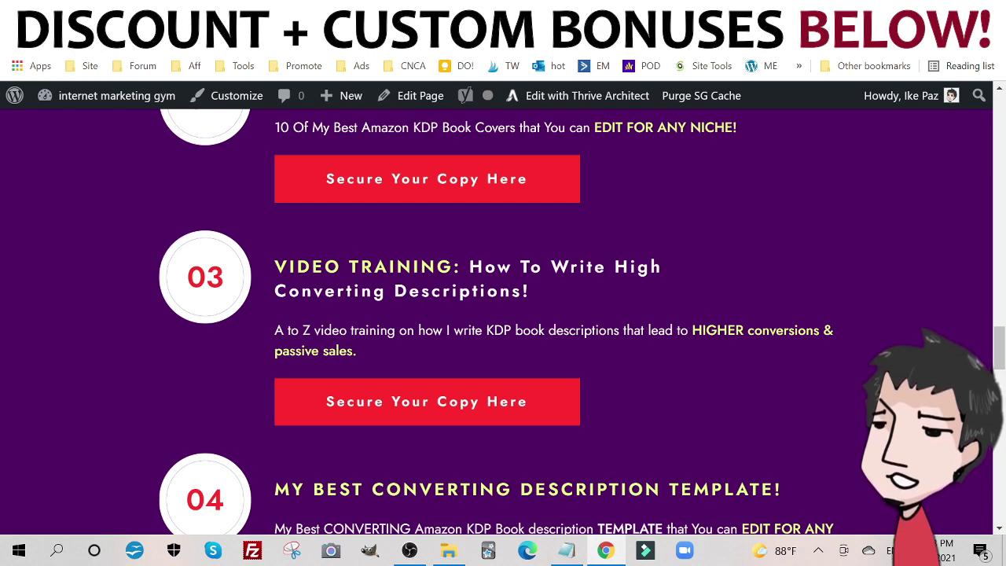
scroll(453, 293, down, 2)
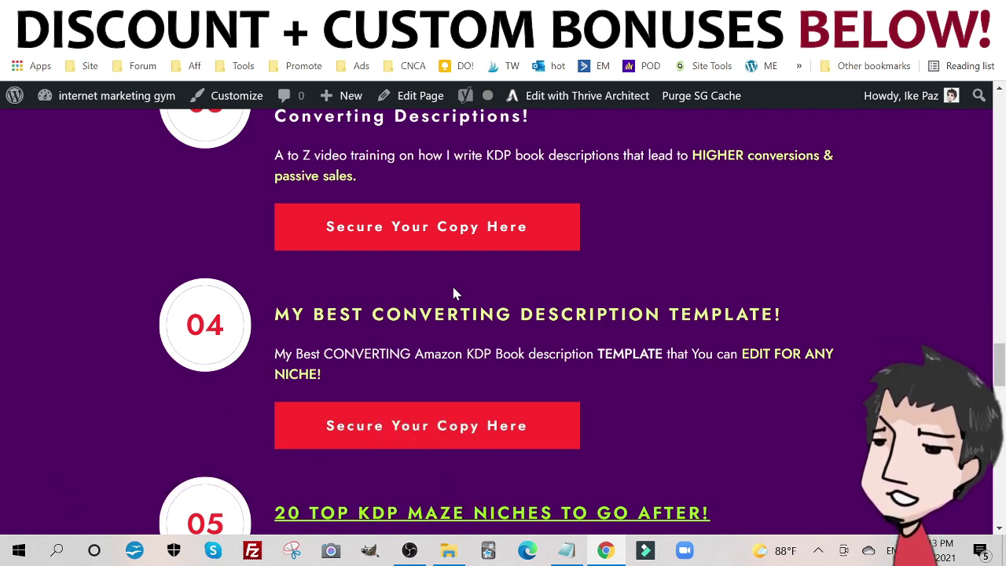
scroll(453, 292, down, 2)
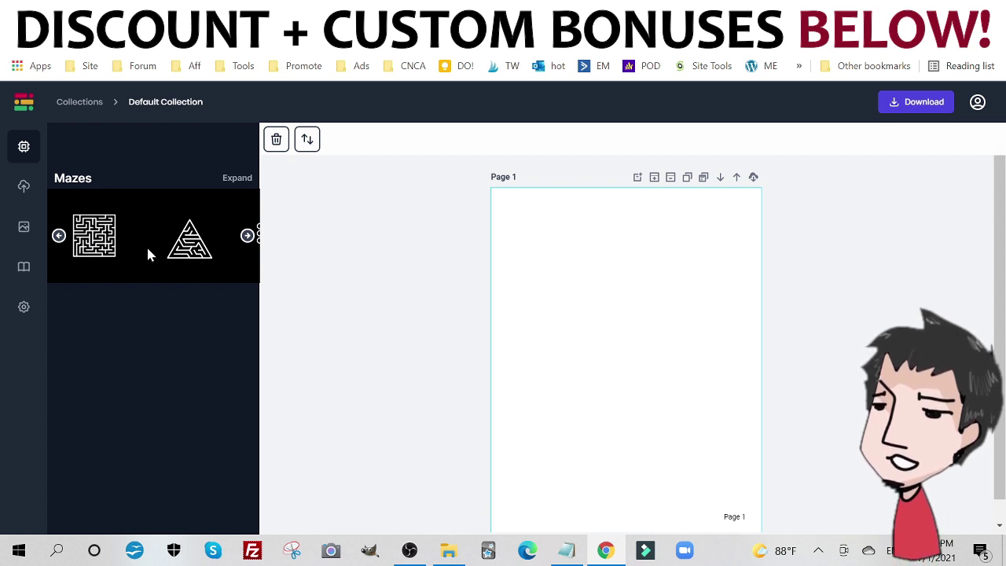
click(247, 235)
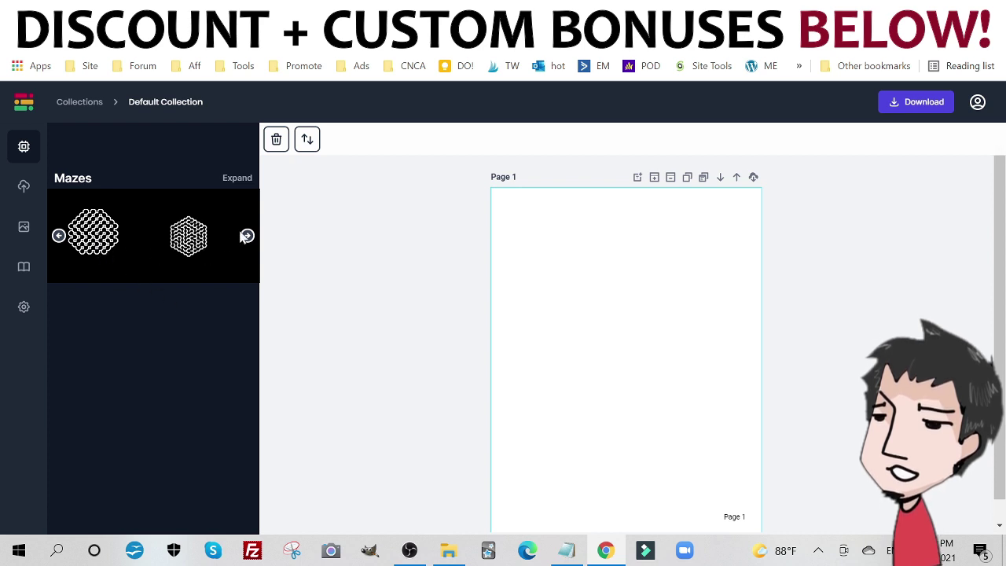
click(248, 235)
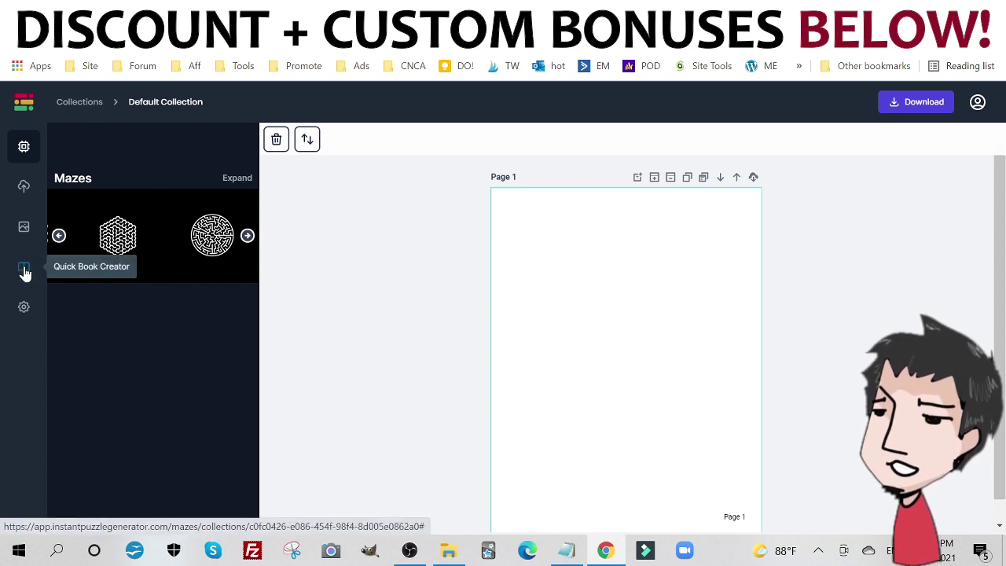
Title the quick book 'Snake Maze Book For Kids' with Simple difficulty
click(25, 269)
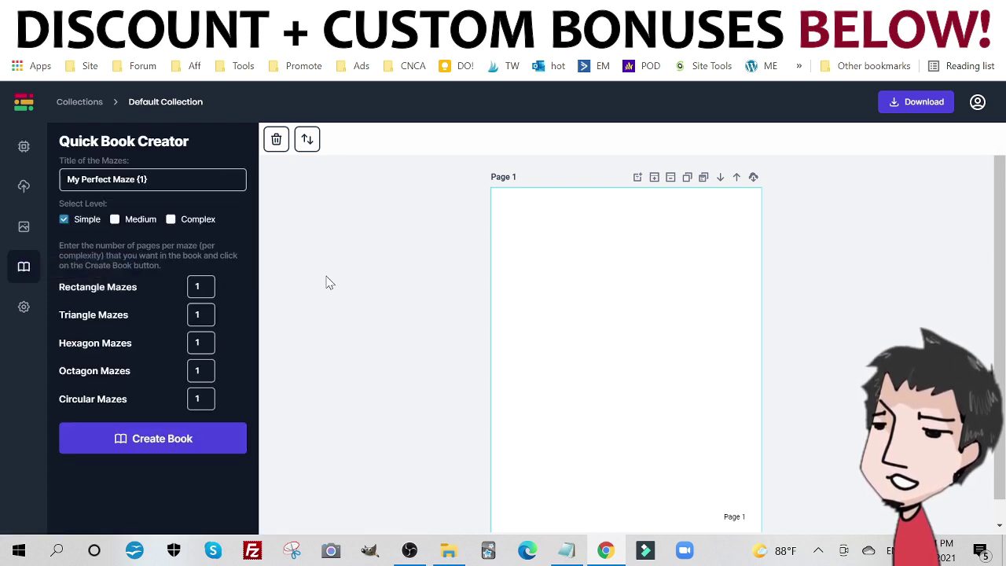
click(83, 223)
click(114, 220)
drag(149, 179, 66, 179)
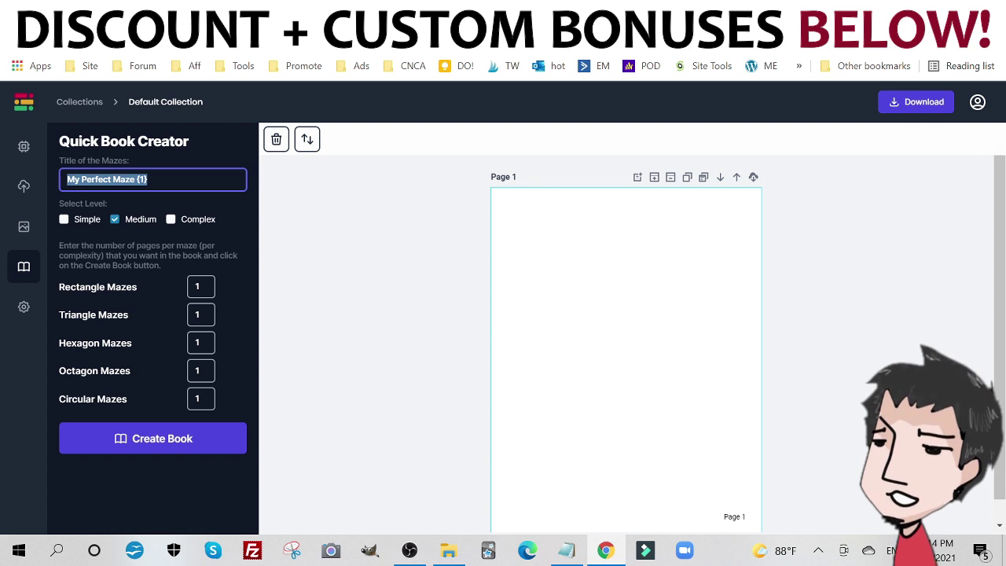
text(Snake Maze)
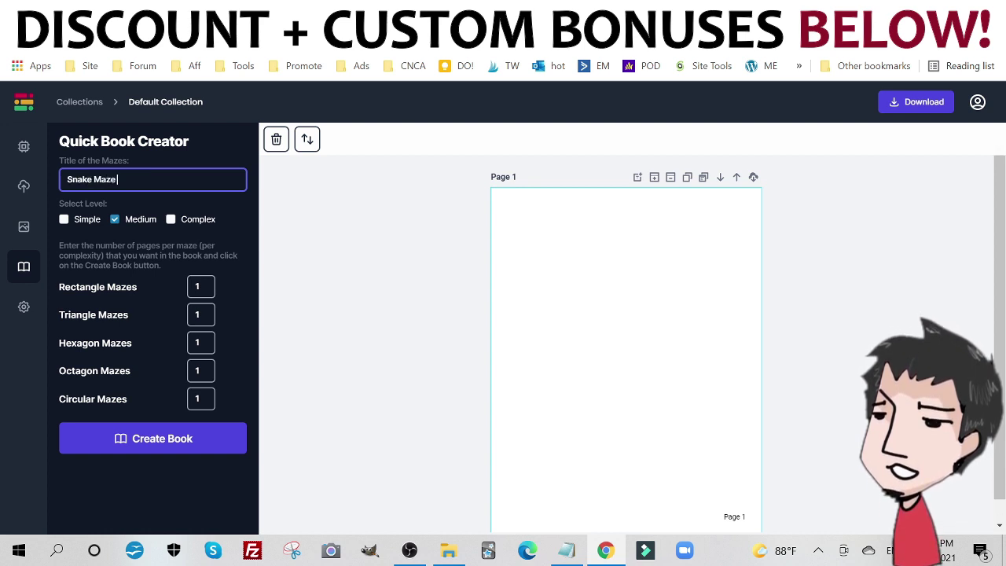
text( Book Fo)
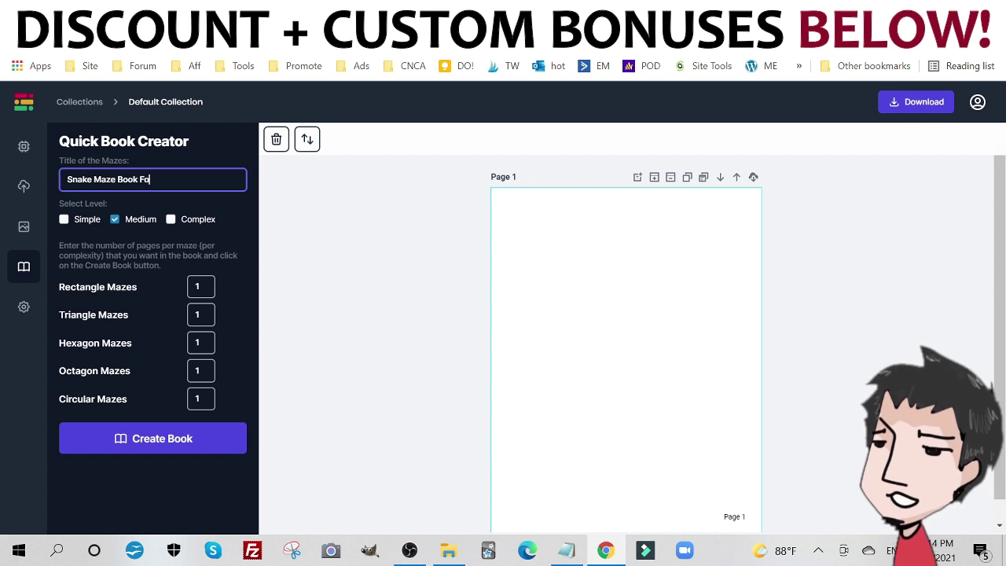
text(r Kids)
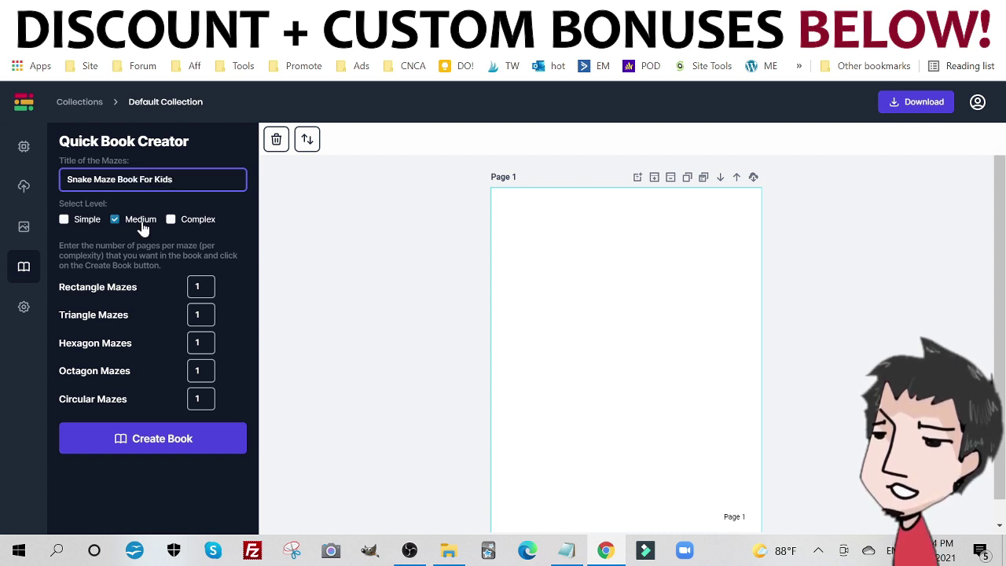
click(78, 223)
Set the page count for every maze shape to 5
click(203, 287)
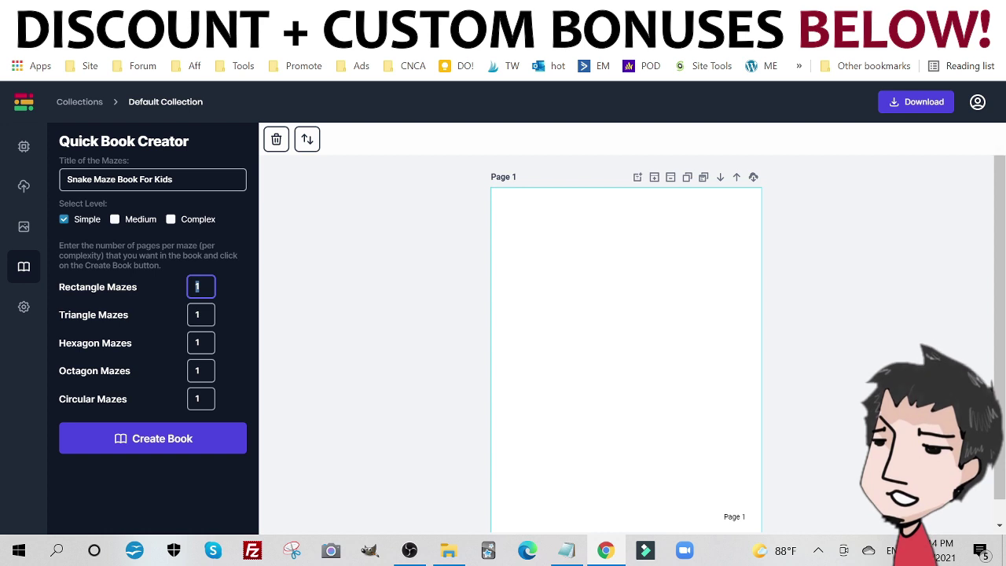
text(5)
key(Tab)
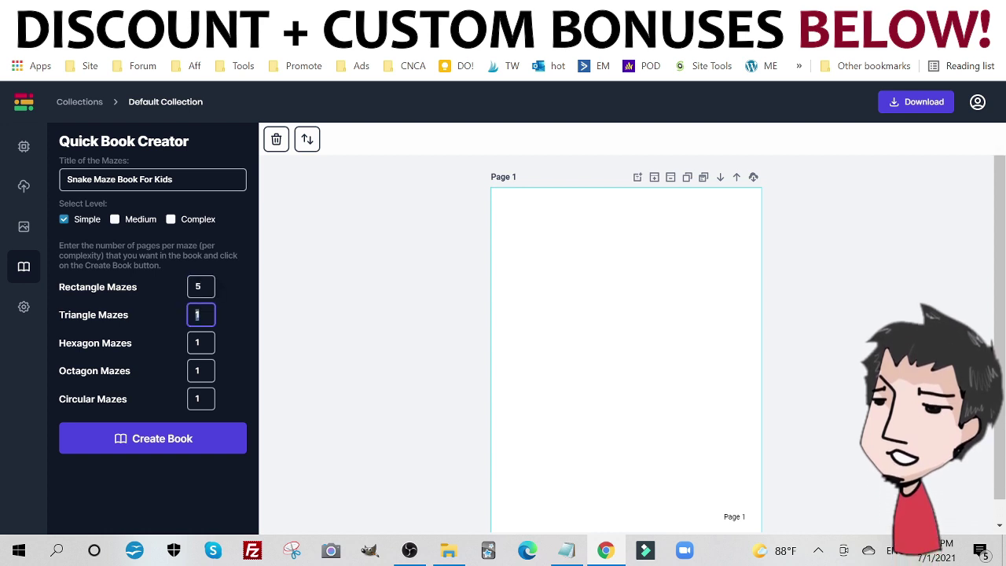
text(5)
key(Tab)
text(5)
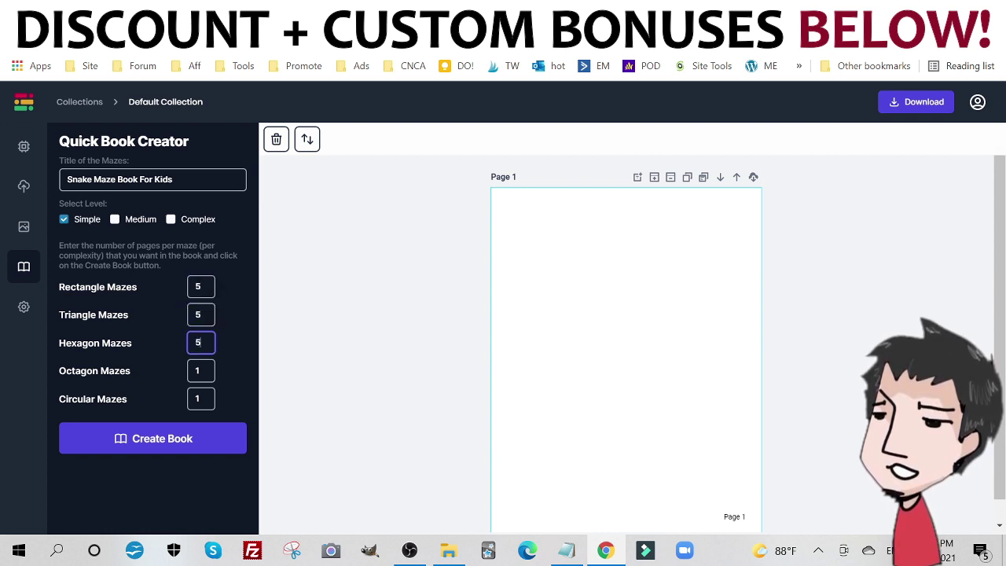
key(Tab)
text(5)
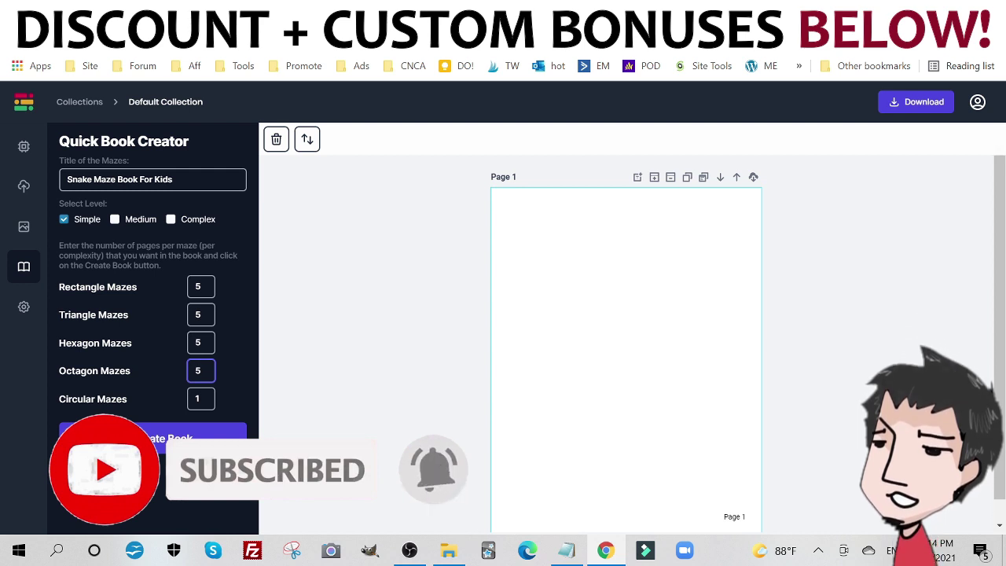
key(Tab)
text(5)
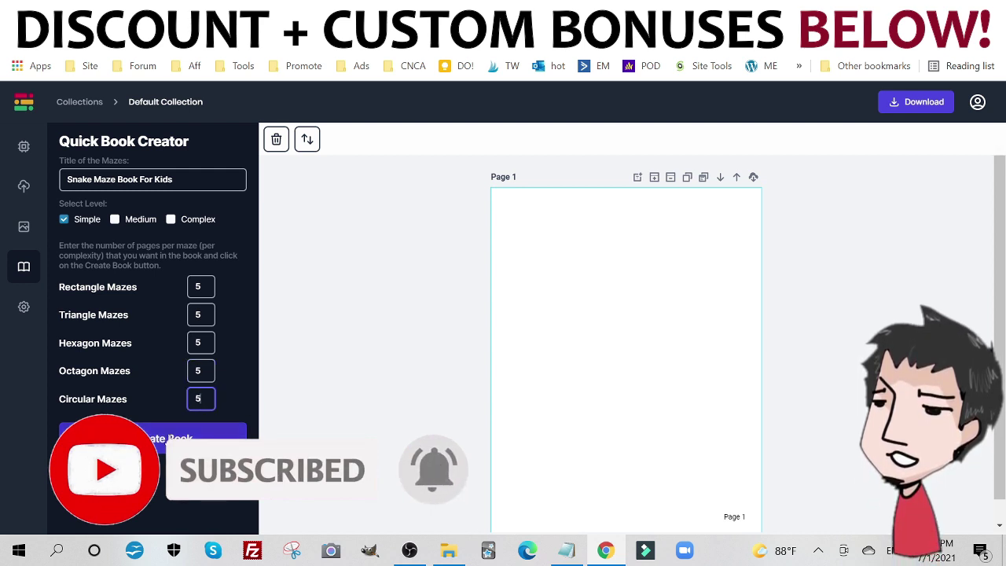
Generate the maze book, keeping only the Simple difficulty level checked
click(171, 439)
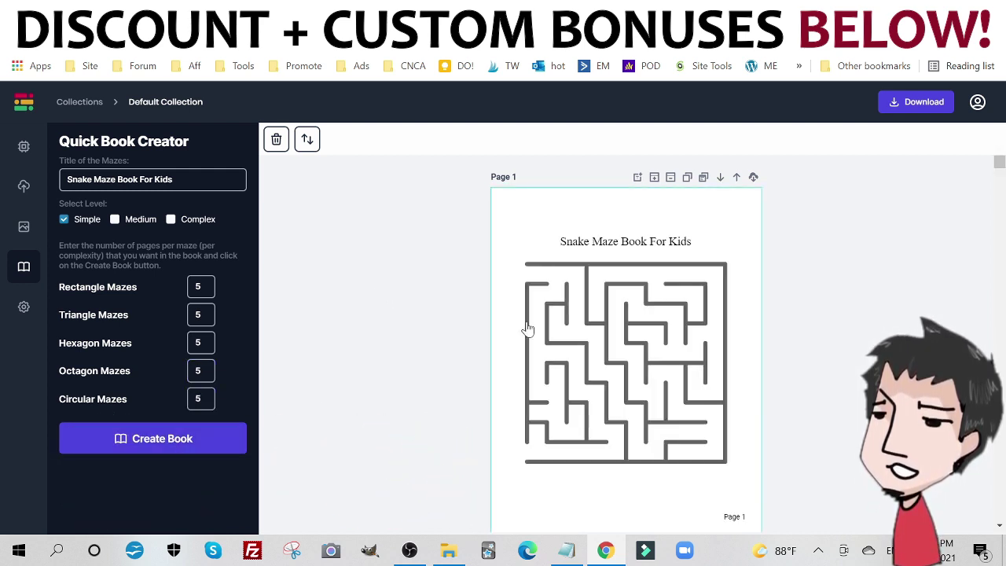
scroll(658, 303, down, 2)
scroll(658, 303, down, 5)
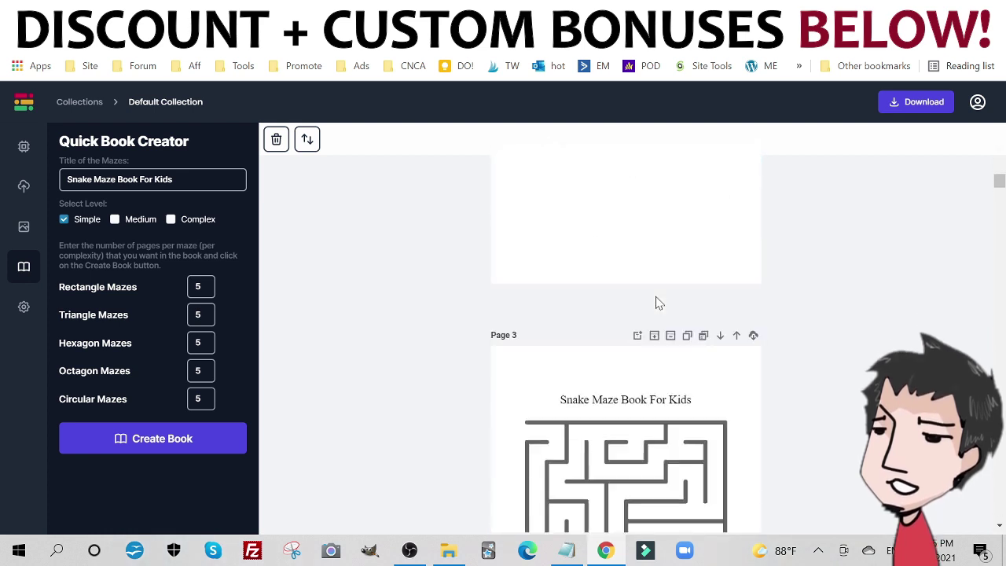
scroll(658, 304, up, 2)
scroll(658, 303, up, 5)
scroll(656, 307, down, 2)
scroll(652, 309, down, 15)
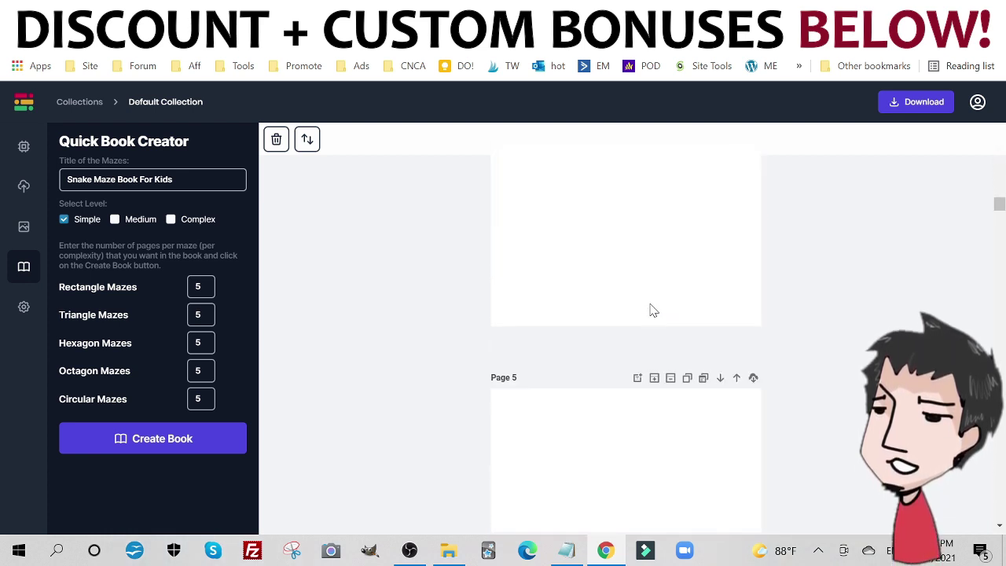
scroll(652, 310, down, 5)
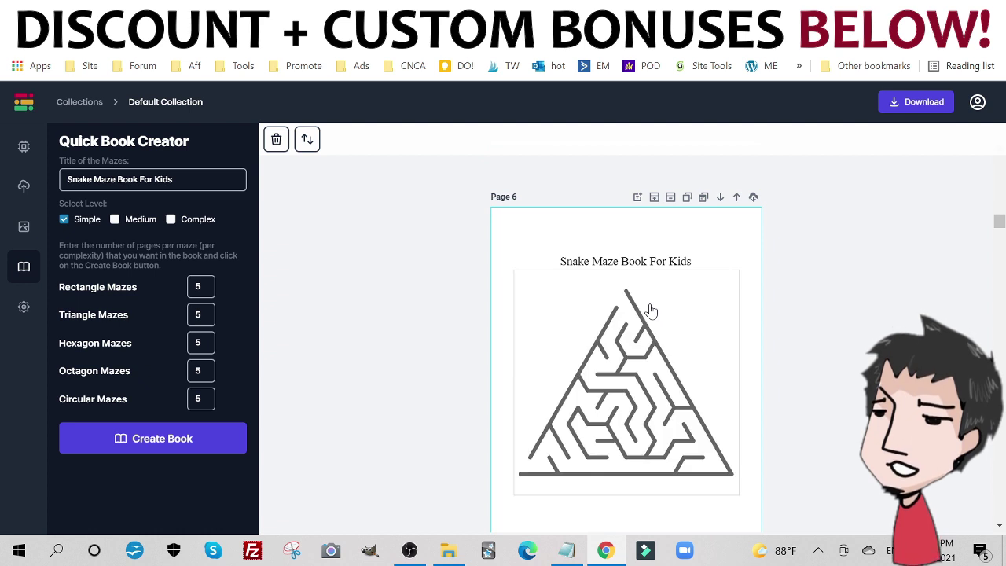
scroll(650, 310, up, 5)
click(138, 223)
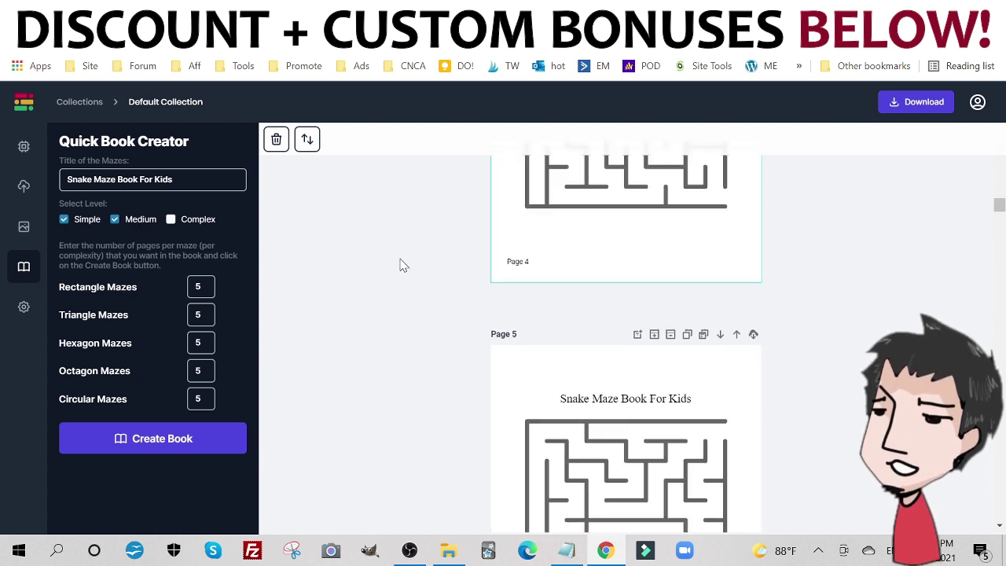
click(135, 220)
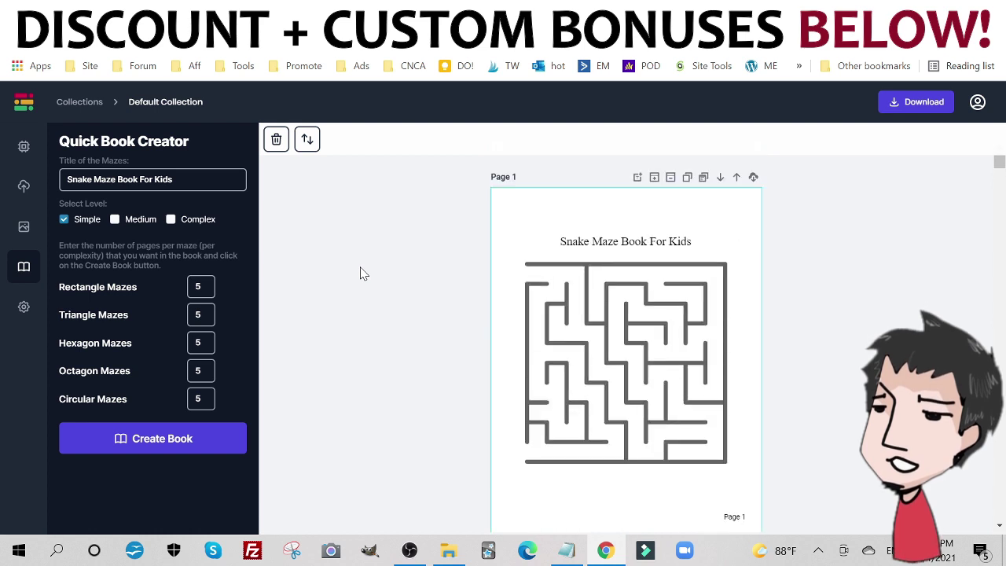
Upload snake 1-10-02.png and insert it onto Page 1
click(23, 189)
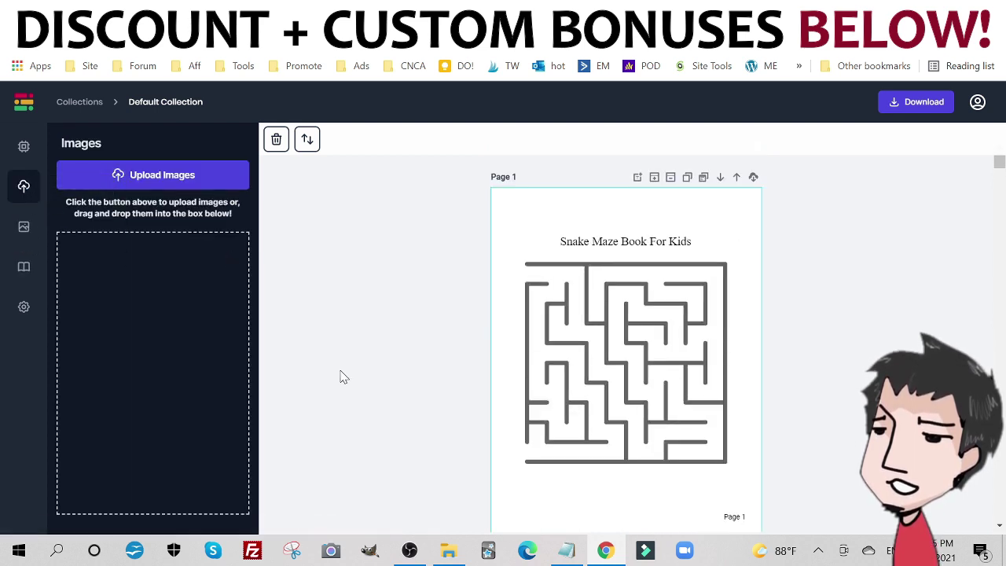
click(448, 550)
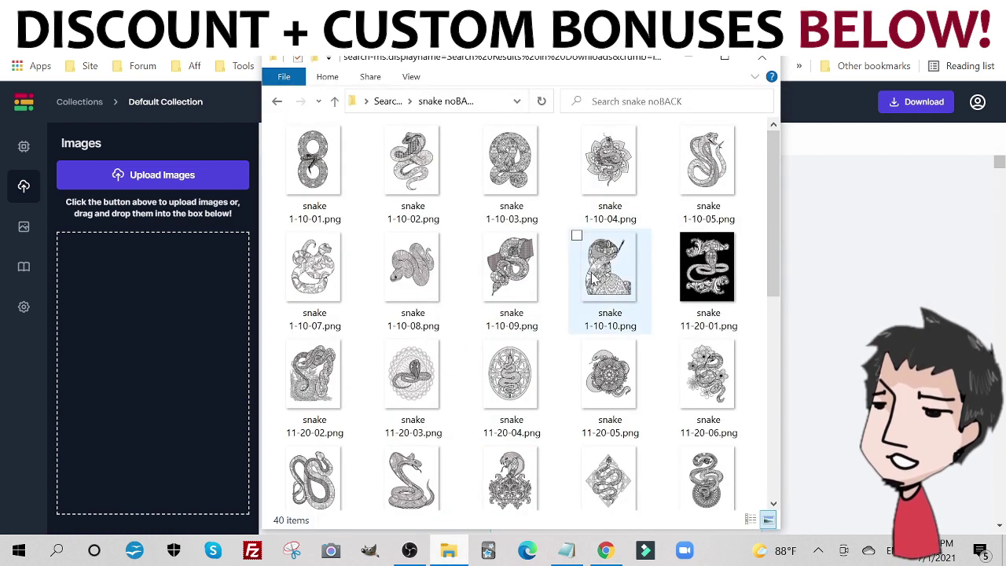
click(409, 179)
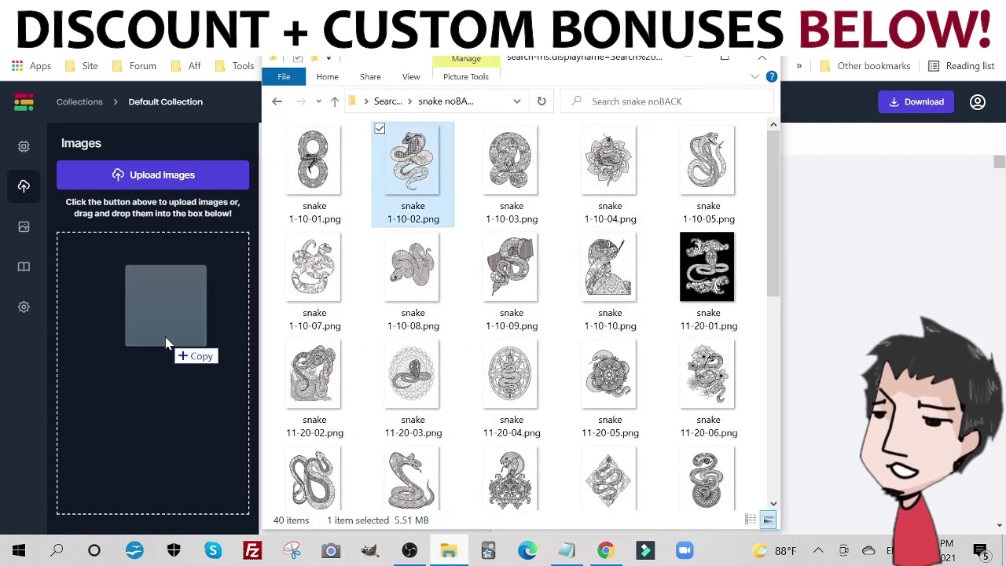
drag(407, 178, 168, 340)
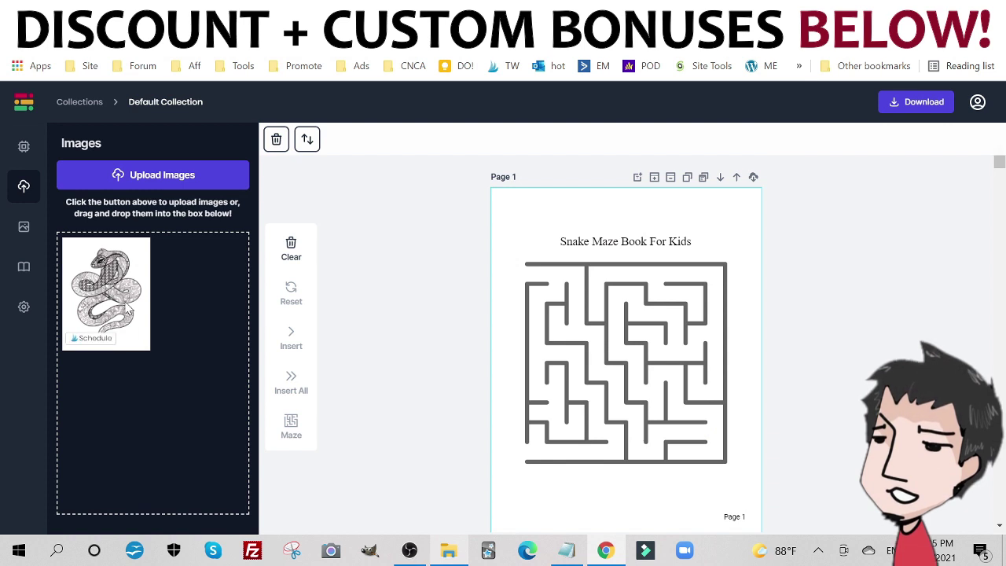
click(129, 309)
click(280, 349)
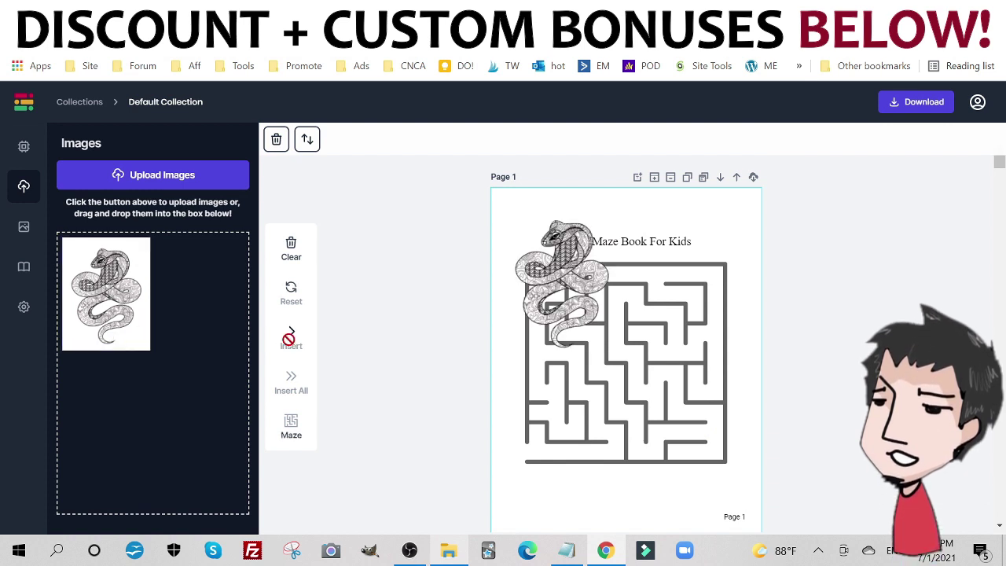
Shrink the snake picture and place it top-right beside the title
click(574, 322)
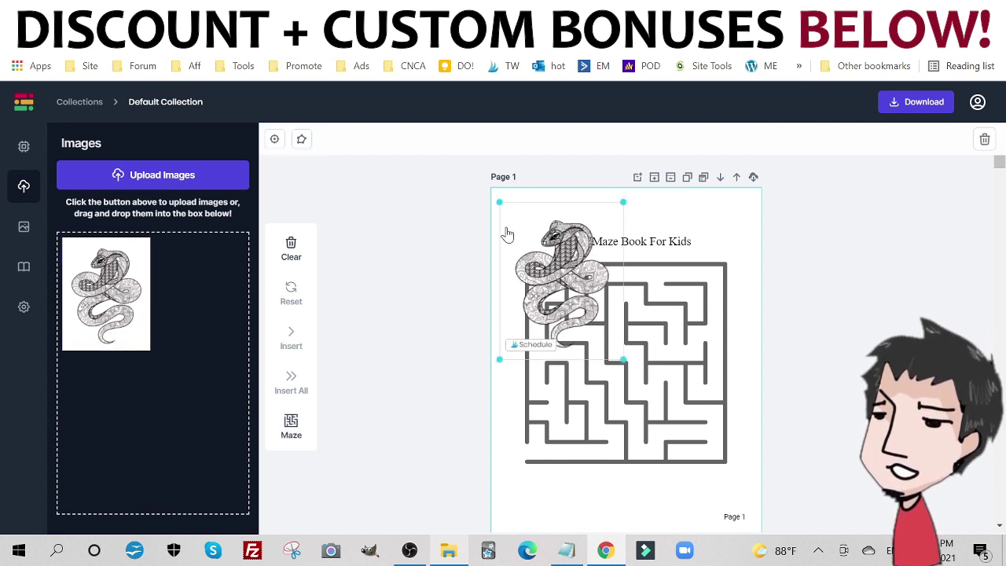
drag(499, 202, 568, 280)
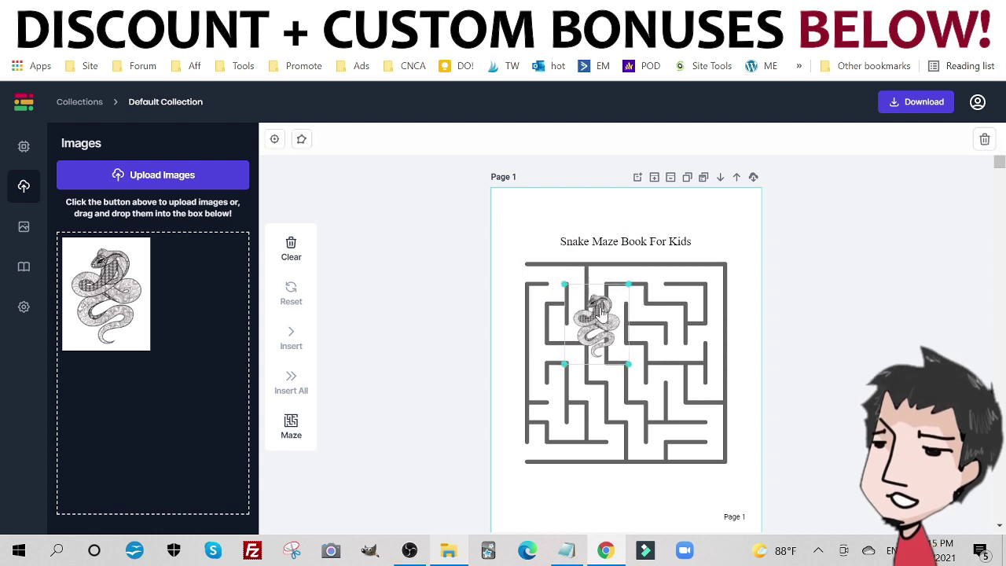
drag(609, 311, 724, 222)
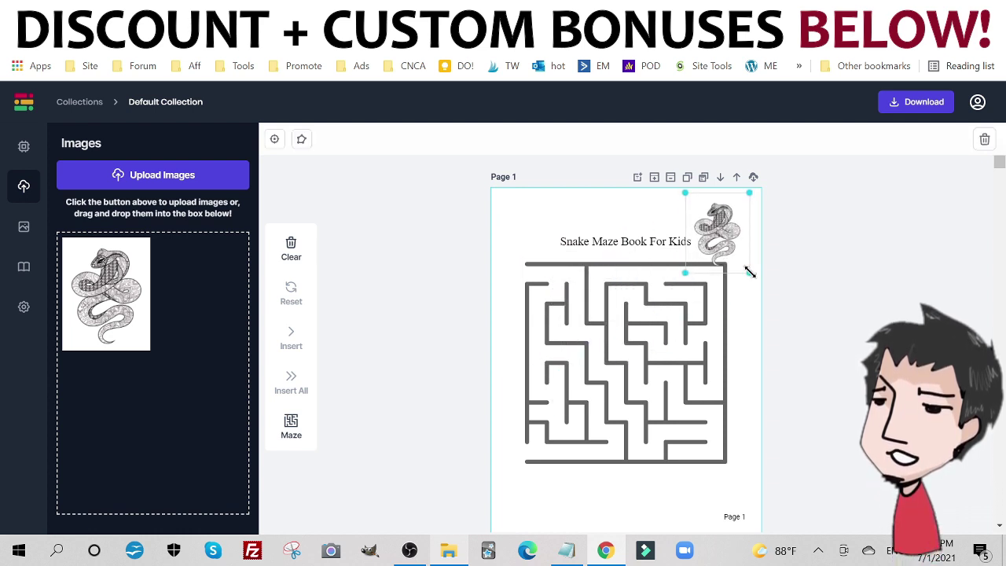
drag(748, 270, 710, 243)
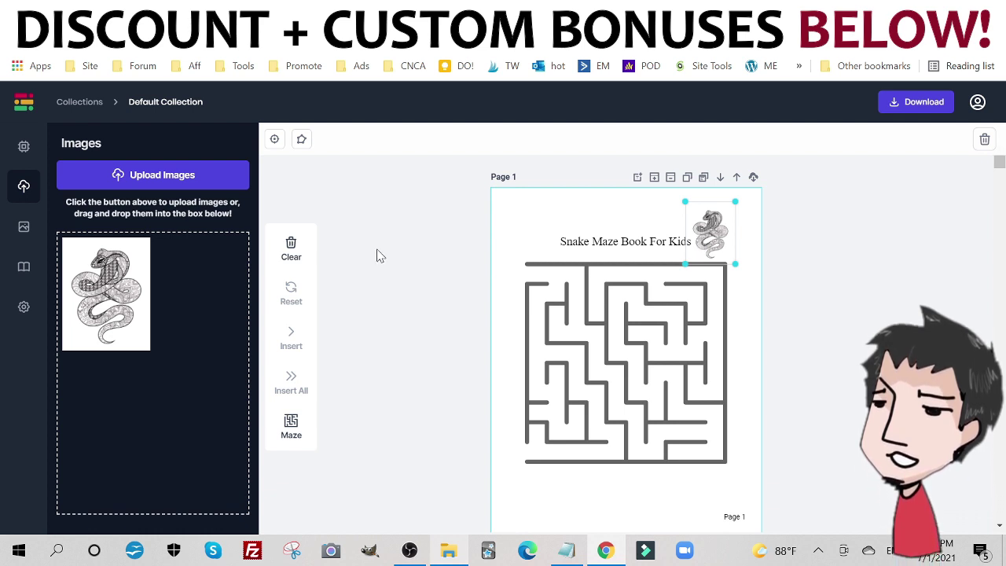
Delete the square maze from Page 1
click(654, 180)
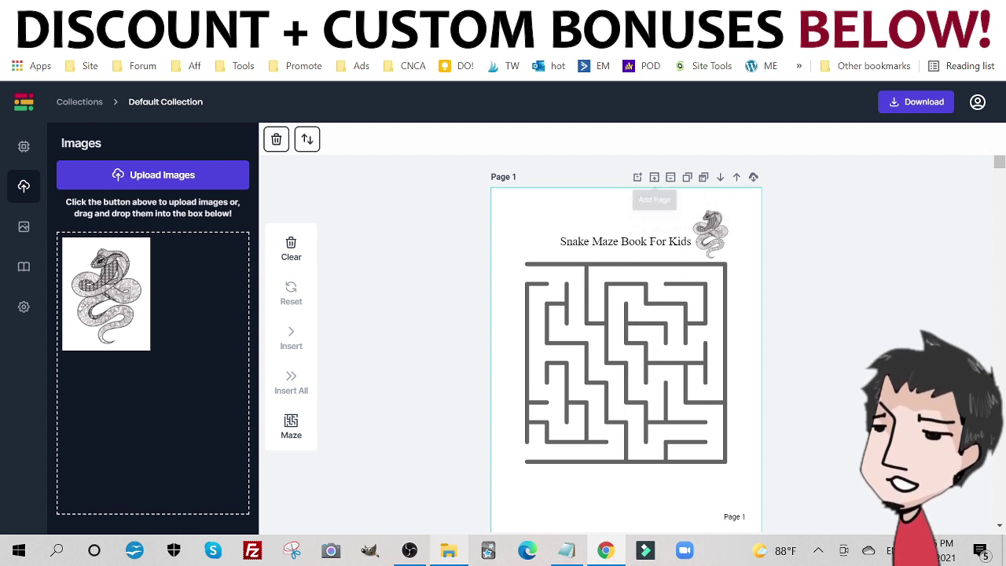
scroll(810, 319, down, 1)
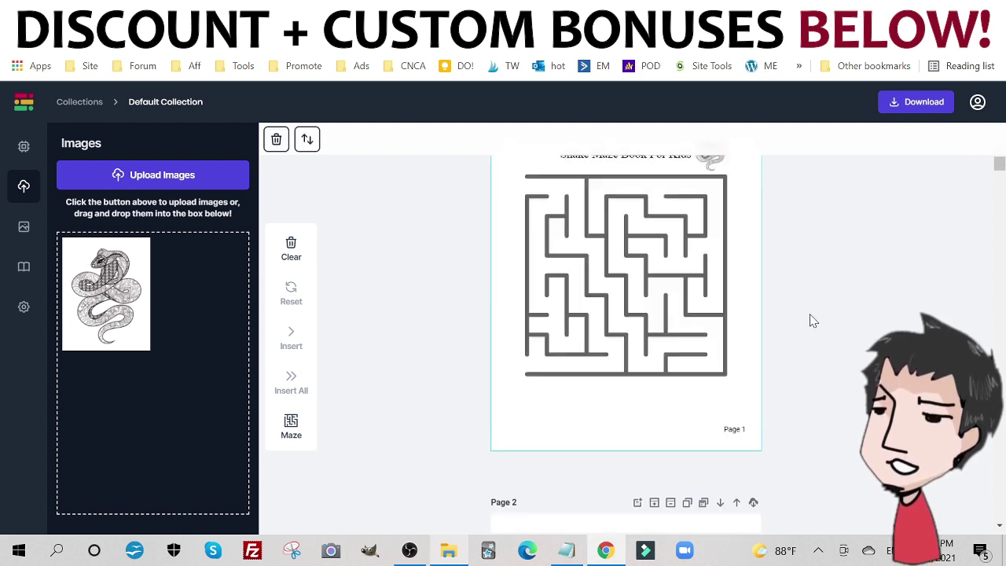
scroll(810, 321, up, 1)
click(613, 321)
key(Delete)
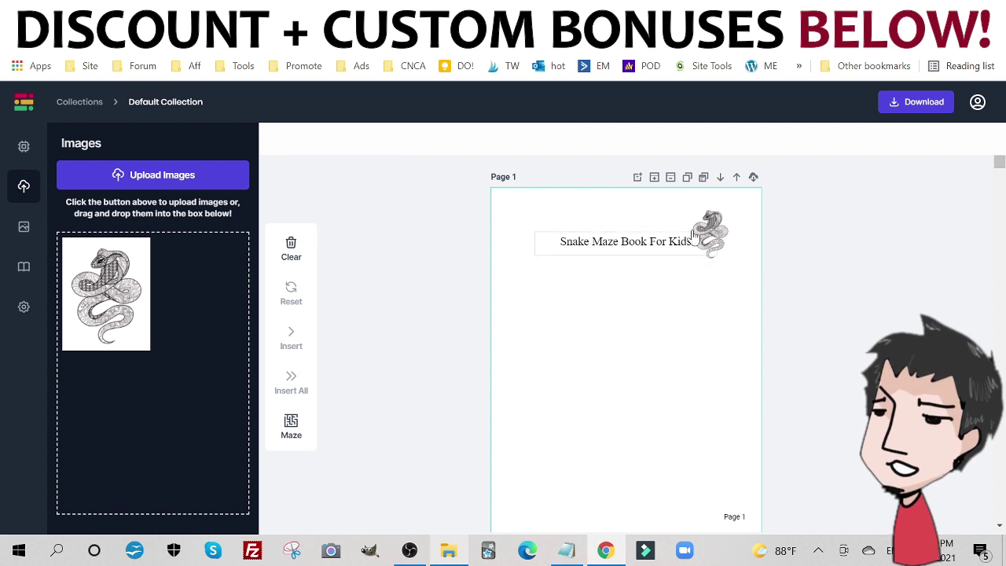
Enlarge the snake picture, turn it into a maze, and shrink the original to the lower right
mouse_move(706, 236)
mouse_down()
mouse_move(581, 349)
mouse_move(705, 496)
mouse_up()
drag(676, 432, 664, 403)
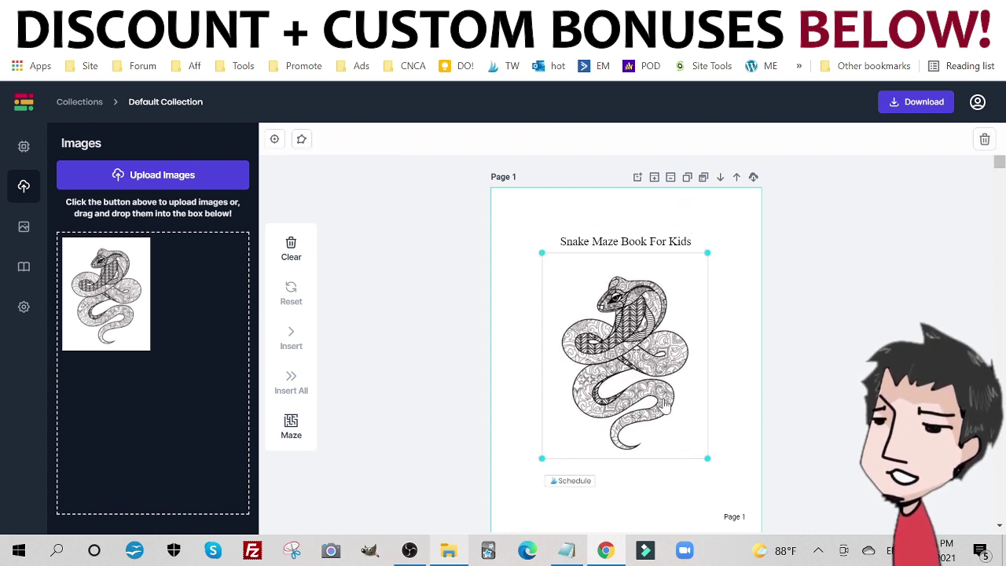
click(291, 432)
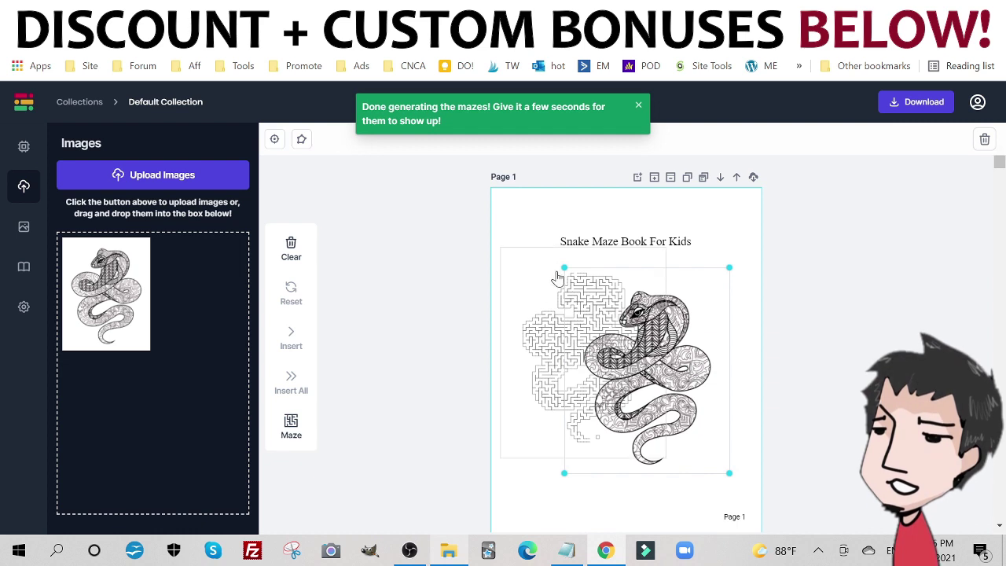
drag(562, 266, 626, 342)
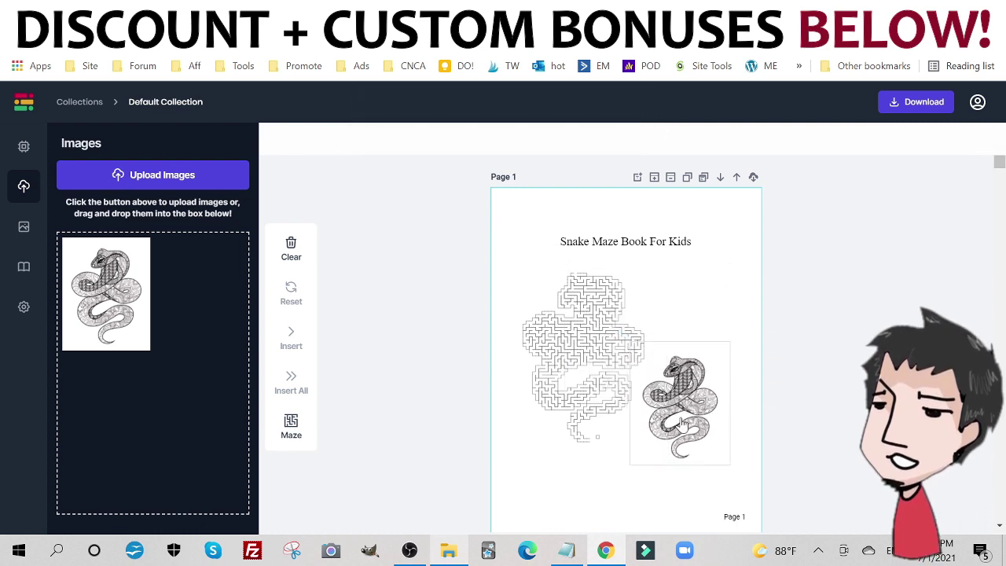
drag(677, 426, 674, 444)
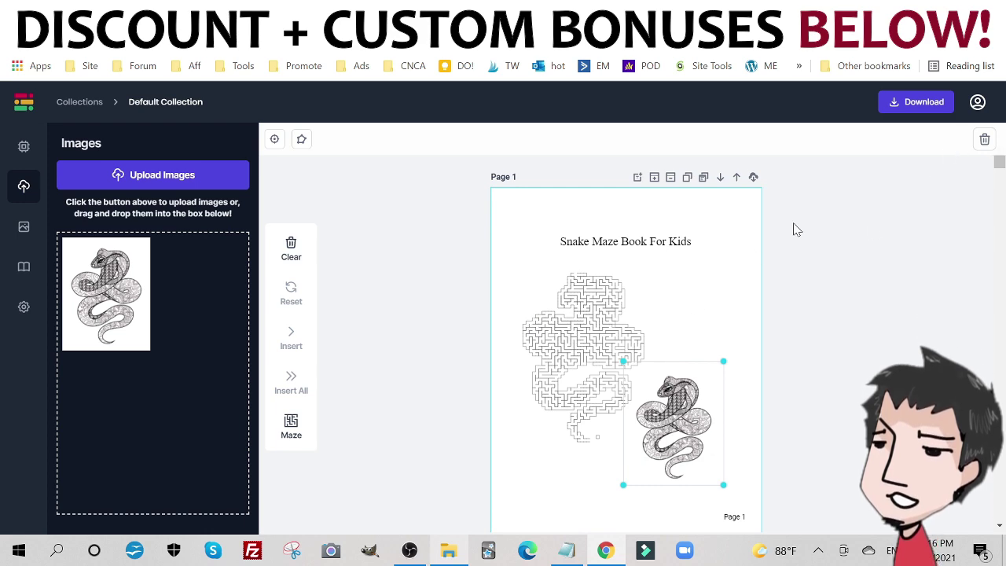
drag(1000, 178, 1000, 512)
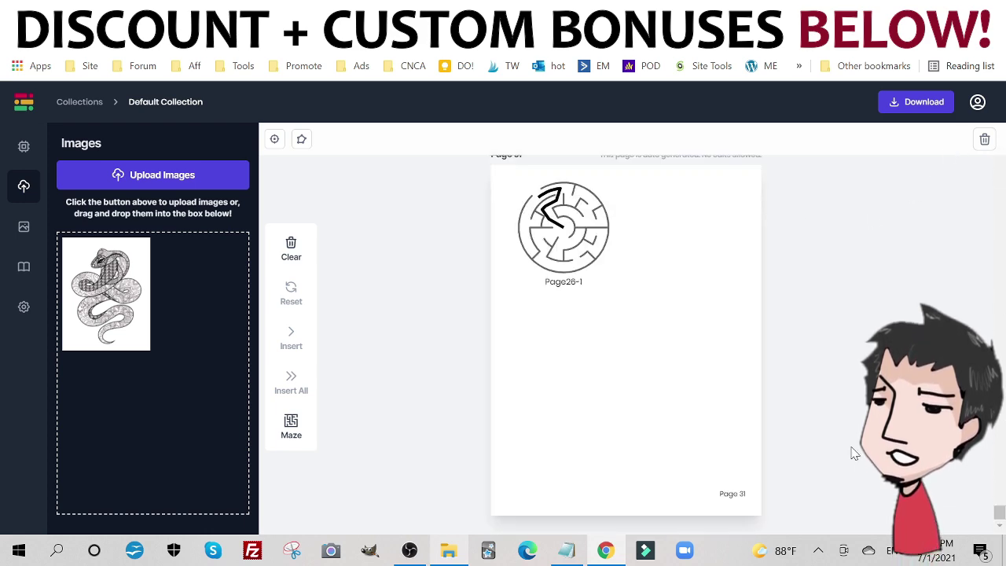
scroll(819, 402, up, 5)
scroll(819, 401, up, 5)
scroll(819, 402, up, 5)
scroll(819, 401, up, 5)
scroll(819, 401, down, 5)
scroll(832, 403, up, 2)
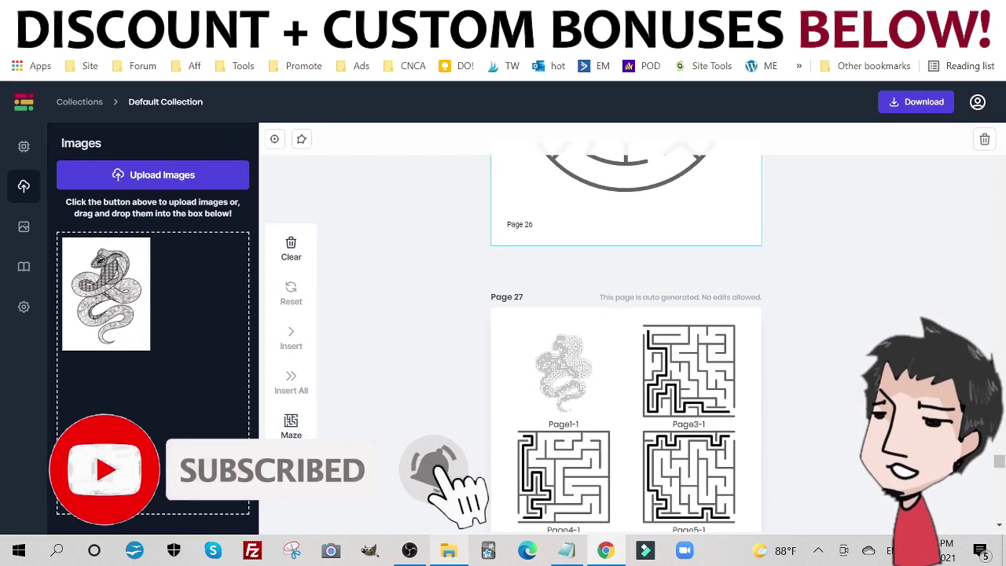
scroll(625, 338, up, 5)
scroll(625, 338, up, 5)
scroll(625, 338, up, 10)
scroll(625, 338, up, 5)
scroll(625, 338, up, 3)
scroll(626, 338, up, 1)
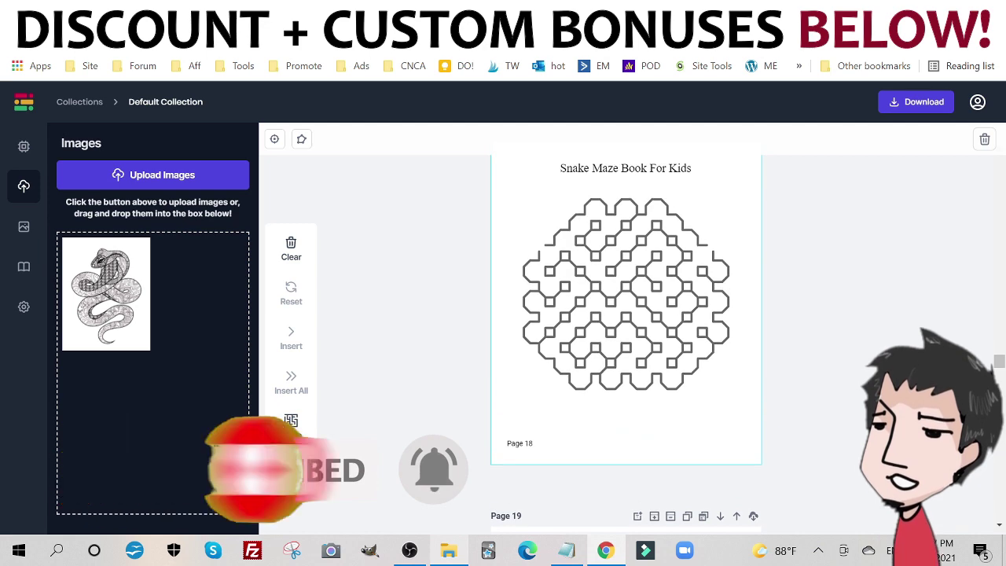
scroll(625, 337, up, 3)
scroll(626, 337, up, 10)
scroll(625, 338, up, 3)
scroll(625, 338, up, 15)
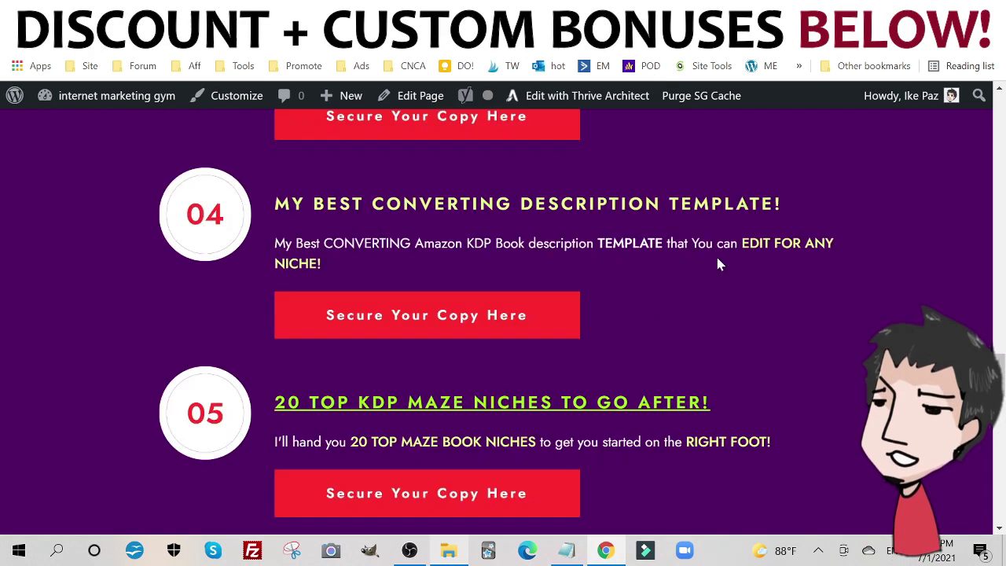
scroll(717, 263, up, 10)
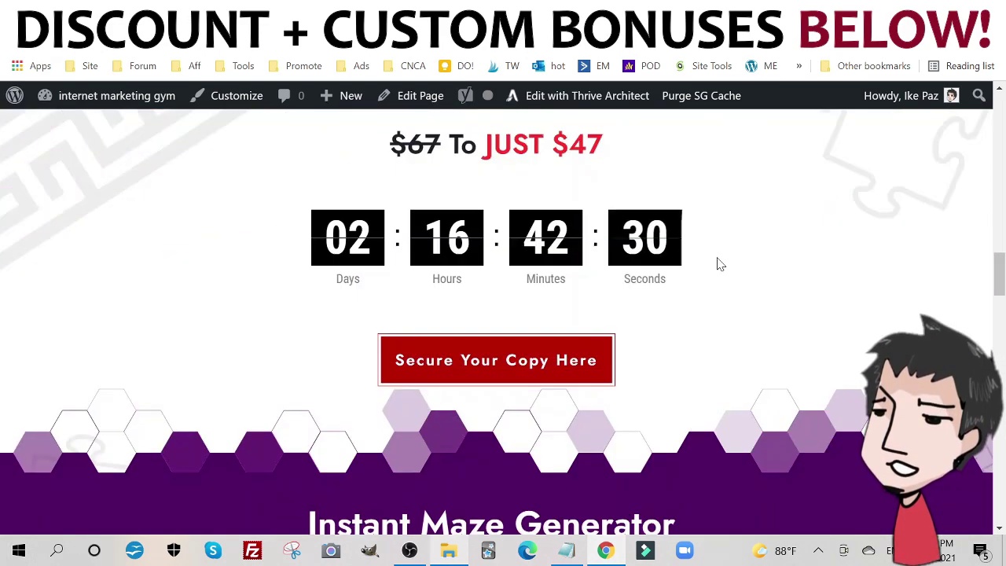
mouse_move(155, 206)
mouse_down()
mouse_move(229, 233)
mouse_move(431, 210)
mouse_up()
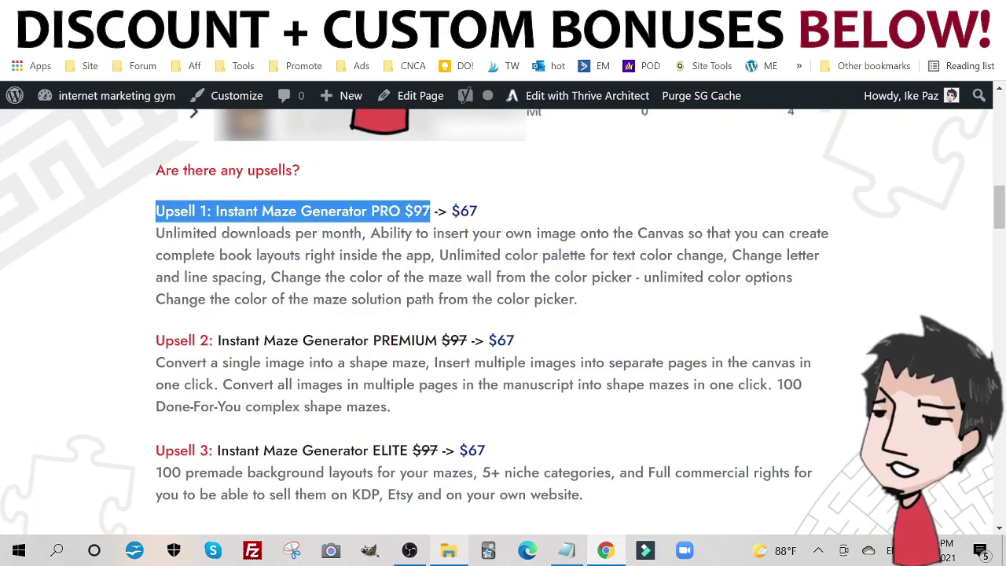
triple_click(495, 209)
click(495, 209)
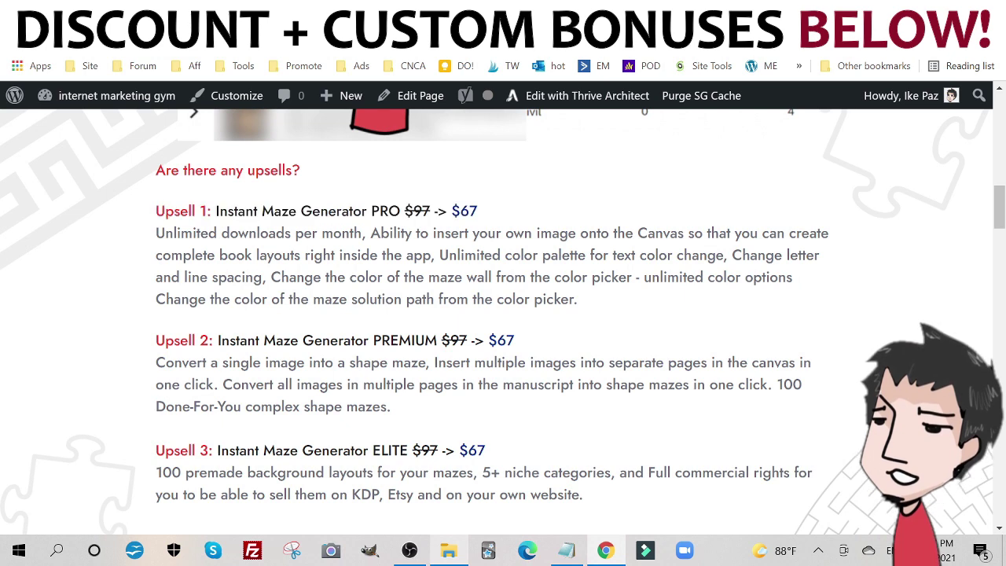